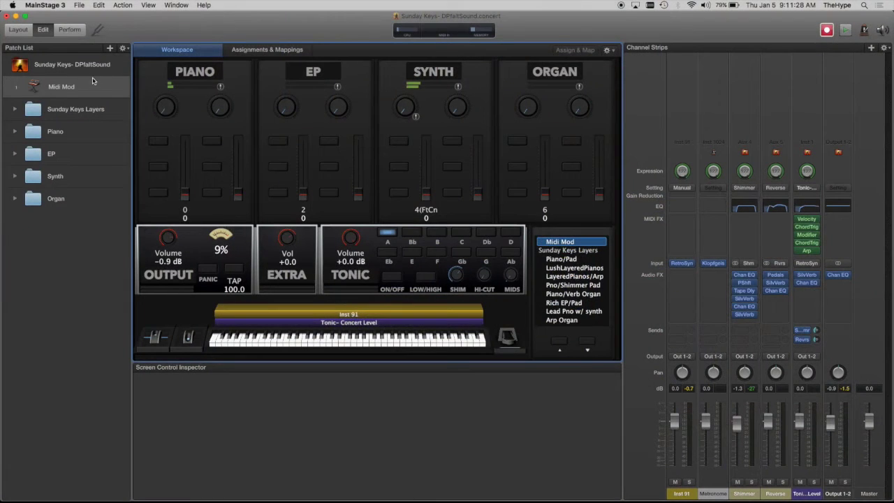
Map the Midi Mod patch's expression pedal to Inst 91's Volume
{"action": "left_click", "coordinate": [95, 87]}
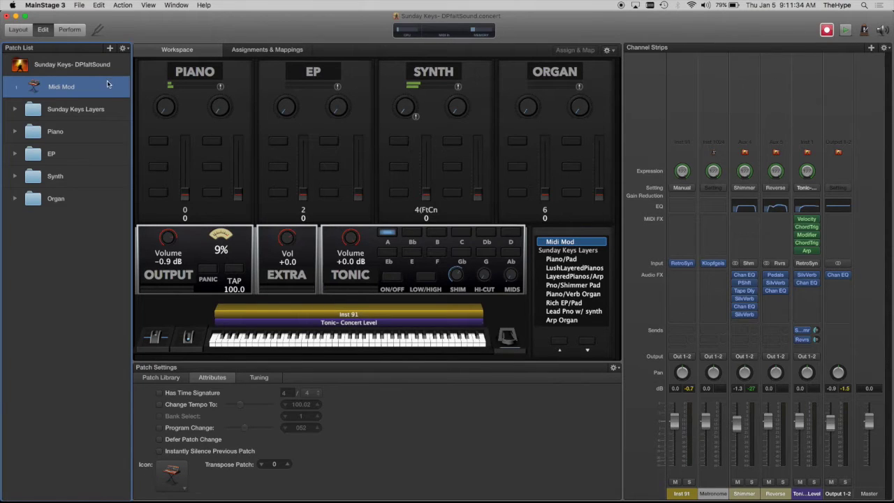
{"action": "mouse_move", "coordinate": [685, 266]}
{"action": "left_click", "coordinate": [187, 337]}
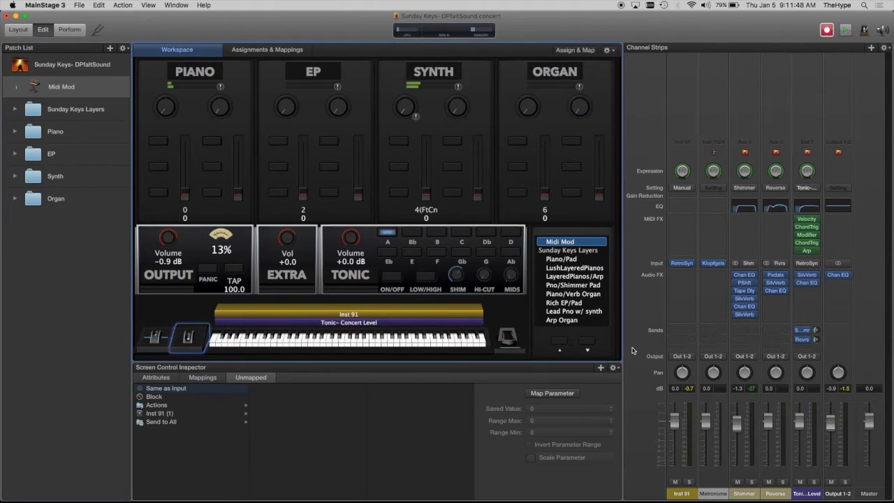
{"action": "left_click", "coordinate": [546, 393]}
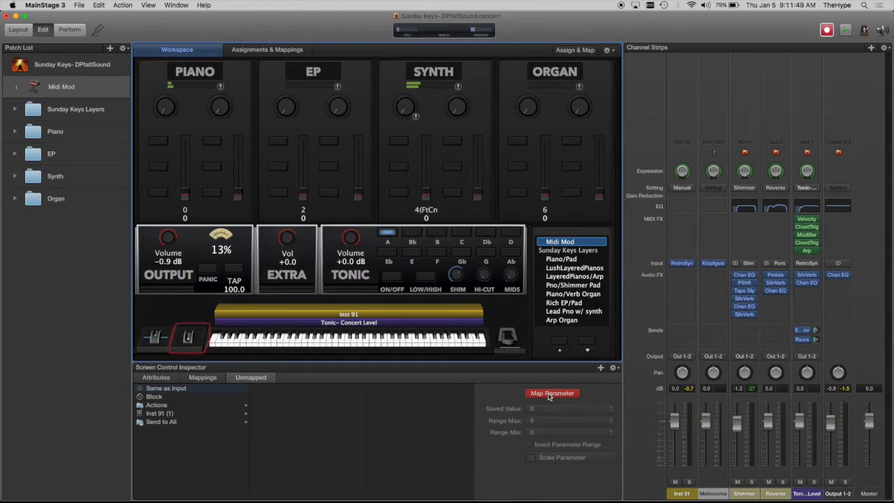
{"action": "left_click", "coordinate": [675, 421]}
Limit the pedal mapping's Range Max to +0.0 dB and leave parameter assignment mode
{"action": "double_click", "coordinate": [552, 420]}
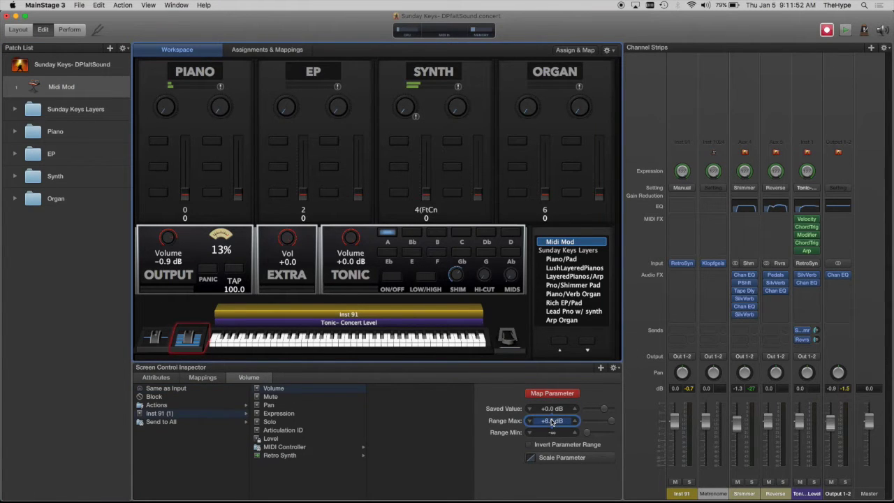
{"action": "type", "text": "0"}
{"action": "key", "text": "Return"}
{"action": "left_click", "coordinate": [534, 394]}
{"action": "left_click", "coordinate": [535, 394]}
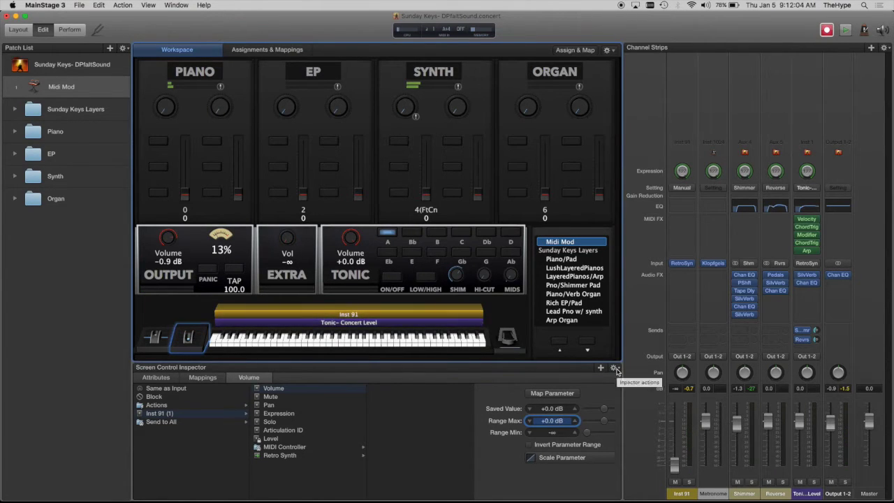
{"action": "left_click", "coordinate": [615, 368]}
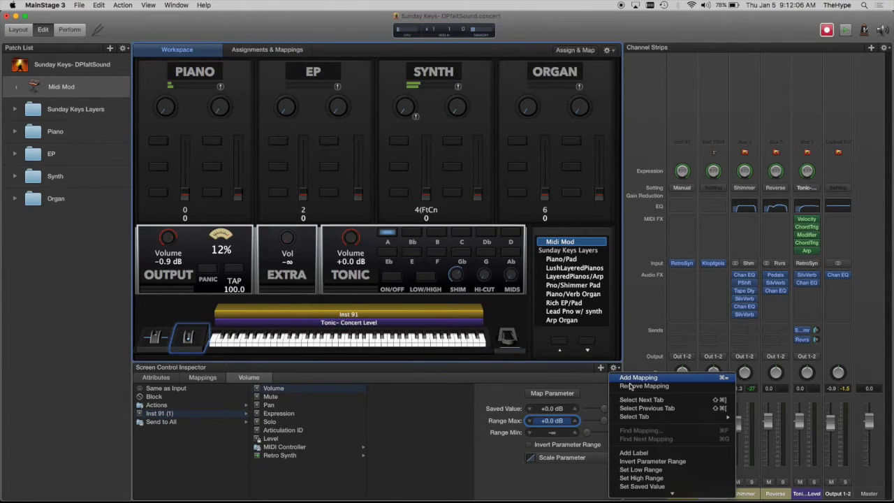
Remove the pedal's volume mapping from the Inspector action menu
{"action": "left_click", "coordinate": [634, 391]}
{"action": "left_click", "coordinate": [615, 368]}
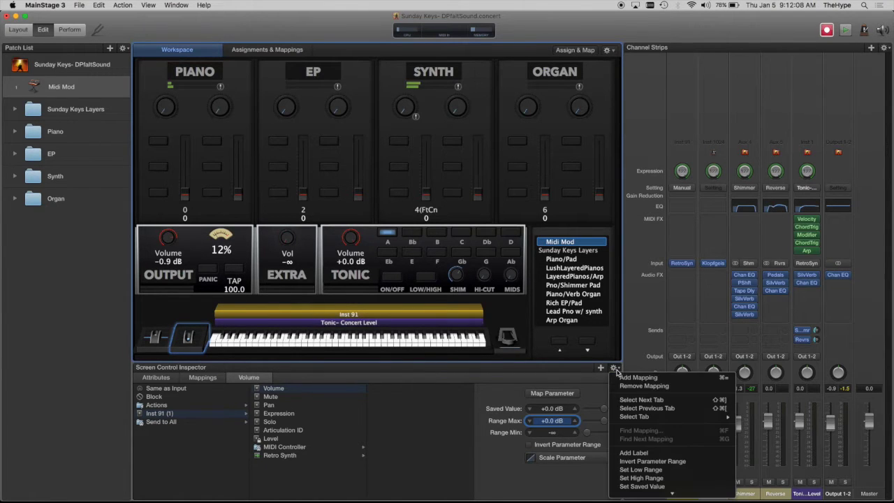
{"action": "left_click", "coordinate": [631, 389]}
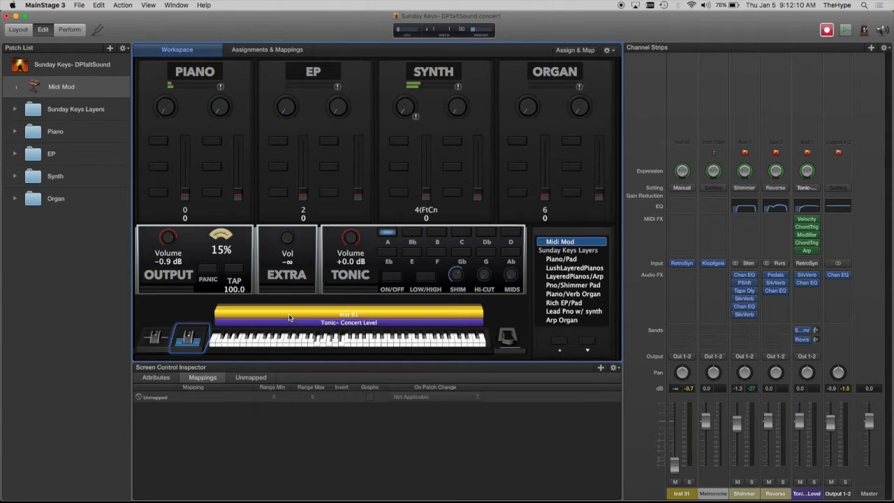
Set Inst 91's channel level back to 0.0 dB
{"action": "double_click", "coordinate": [675, 388]}
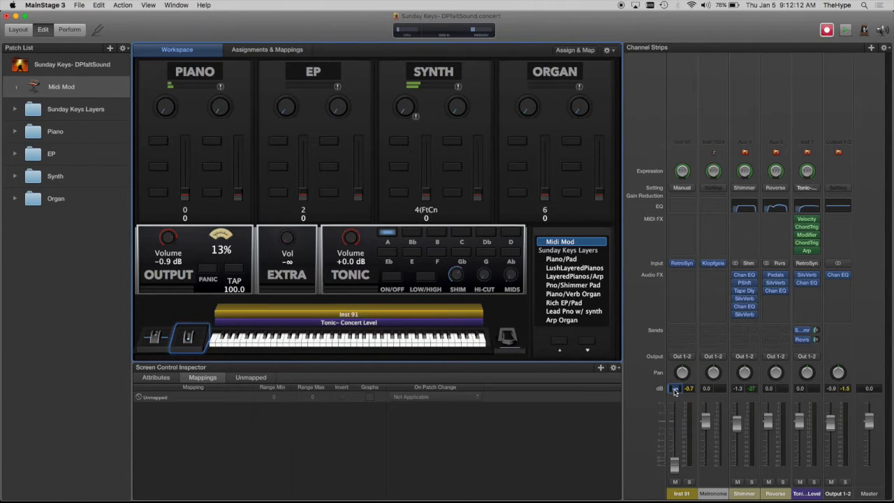
{"action": "type", "text": "0"}
{"action": "key", "text": "Return"}
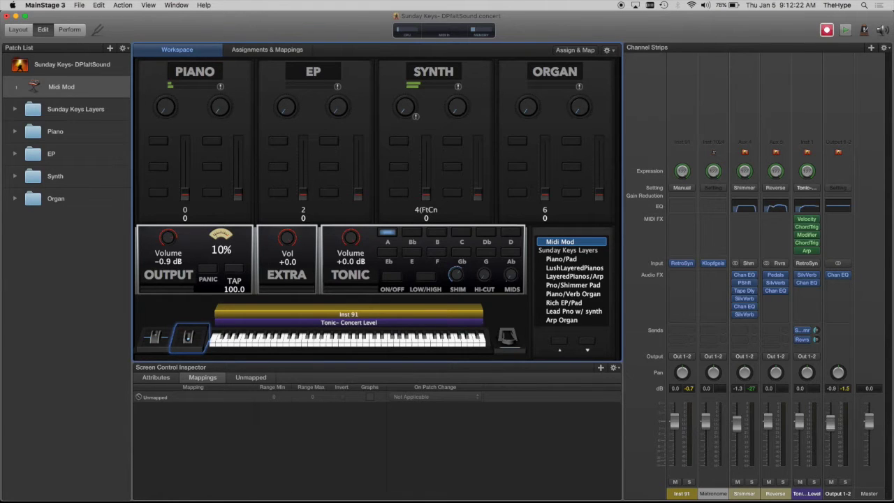
Insert a Modifier MIDI effect on Inst 91 and reposition its settings window
{"action": "left_click", "coordinate": [685, 223]}
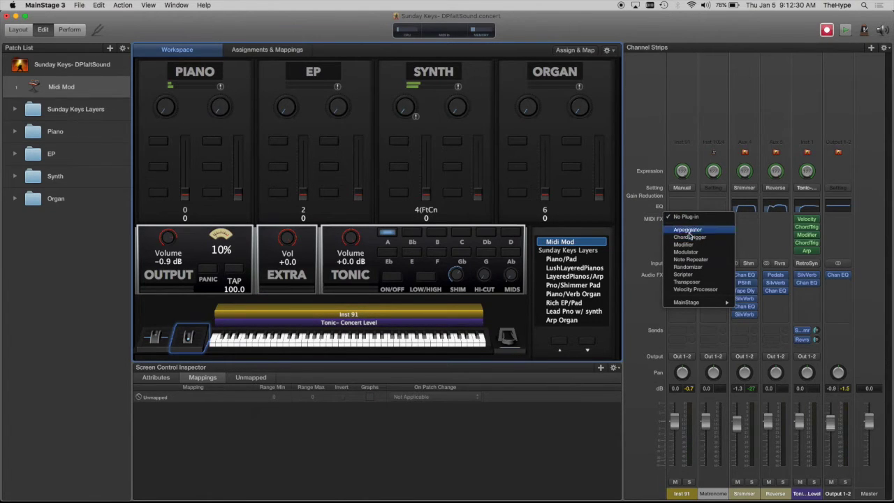
{"action": "left_click", "coordinate": [697, 246]}
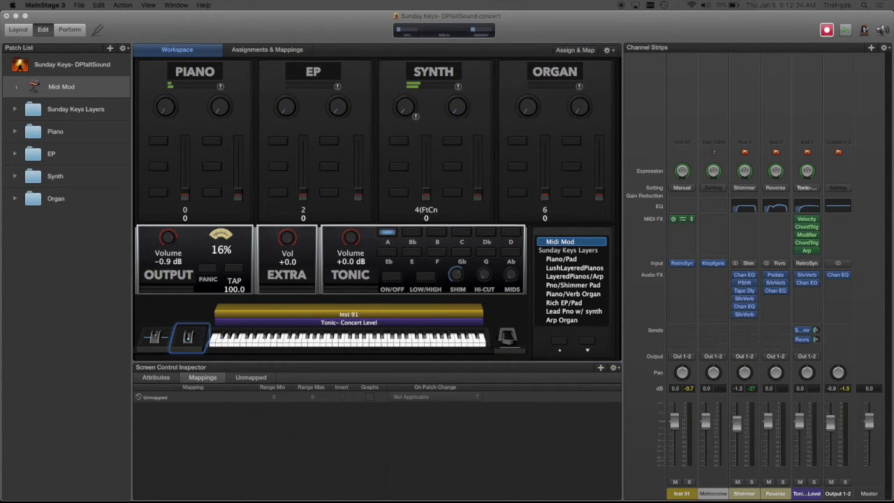
{"action": "left_click_drag", "start_coordinate": [712, 35], "coordinate": [845, 130]}
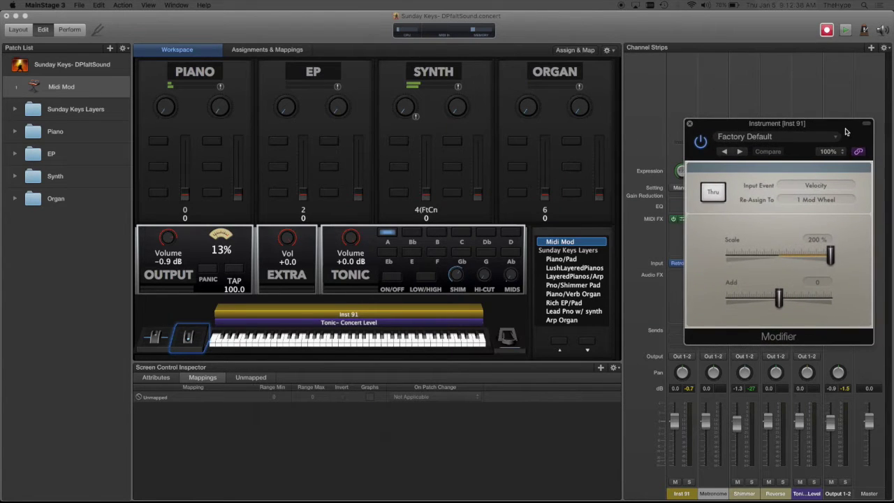
Make the Modifier take 1 Mod Wheel, re-assign it to 7 Volume at 100%, with Thru on
{"action": "left_click", "coordinate": [825, 186]}
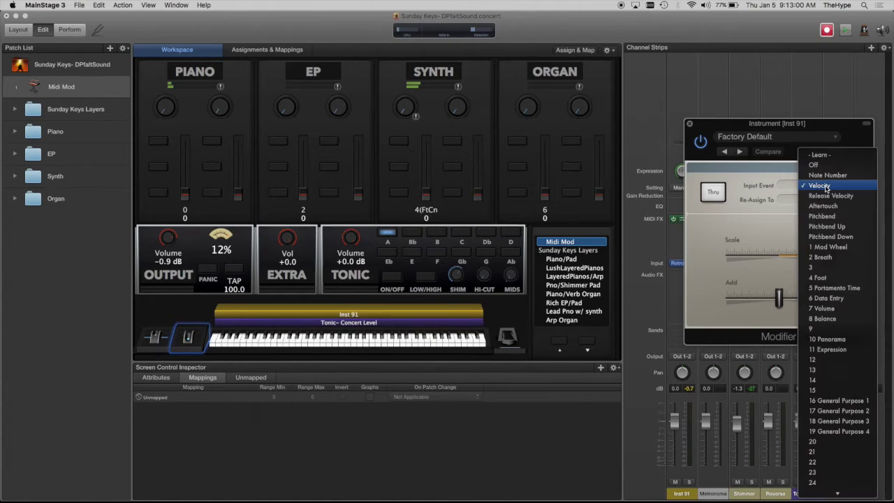
{"action": "left_click", "coordinate": [832, 248]}
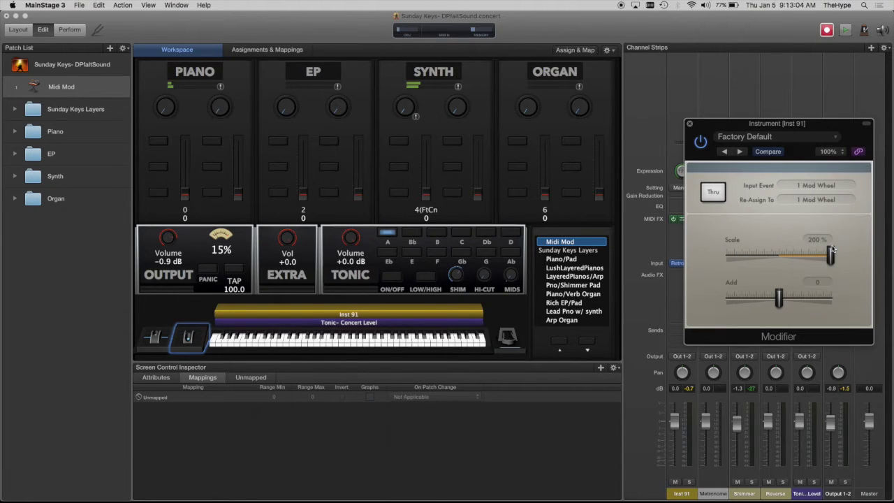
{"action": "left_click", "coordinate": [811, 202]}
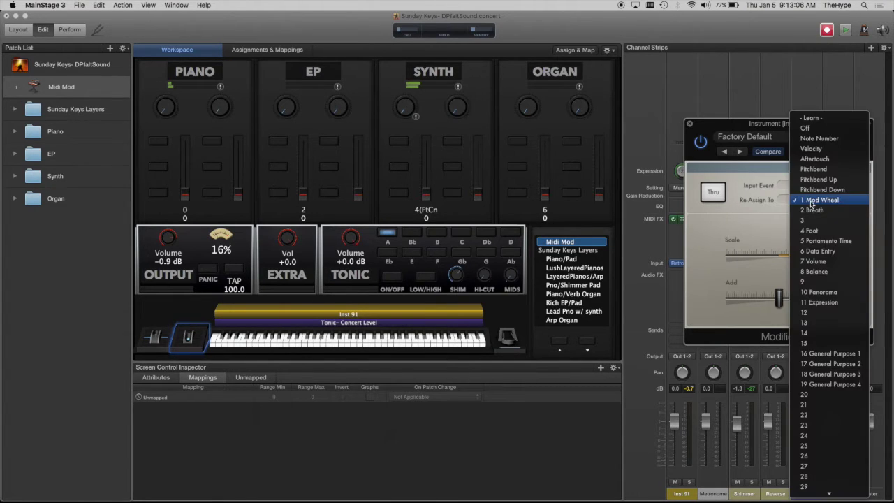
{"action": "left_click", "coordinate": [818, 261]}
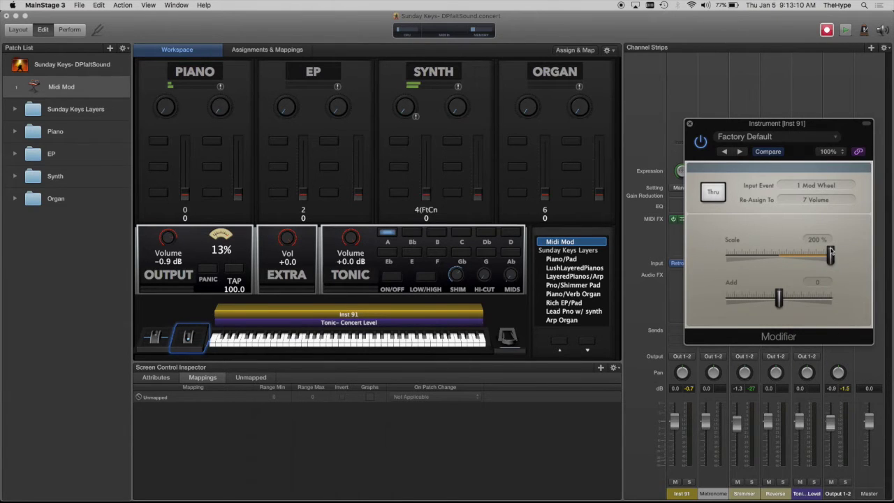
{"action": "left_click_drag", "start_coordinate": [831, 250], "coordinate": [807, 250]}
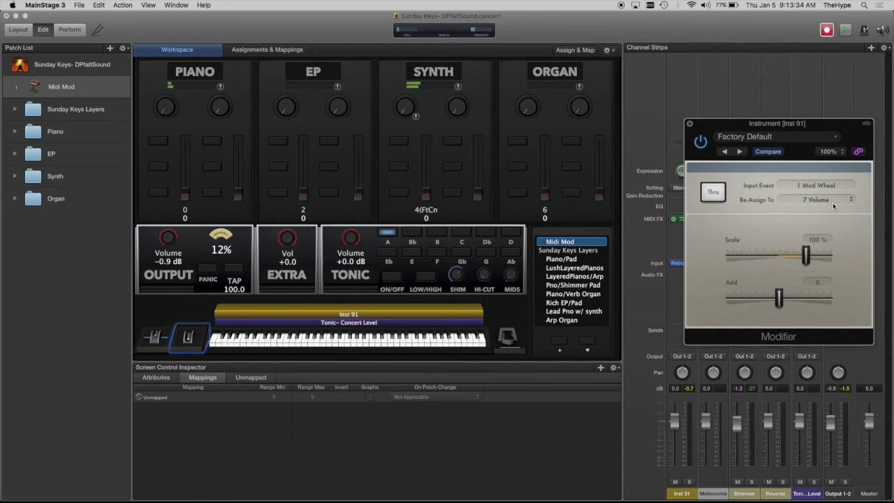
{"action": "left_click", "coordinate": [715, 194]}
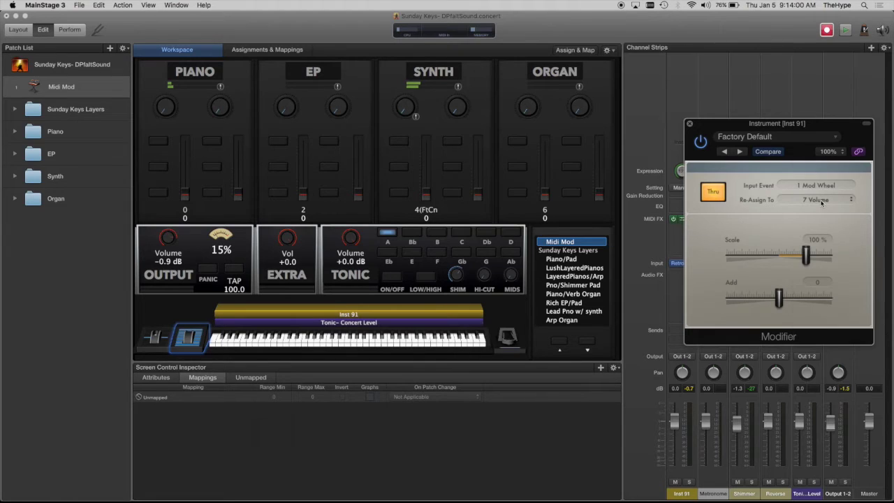
{"action": "left_click", "coordinate": [822, 201]}
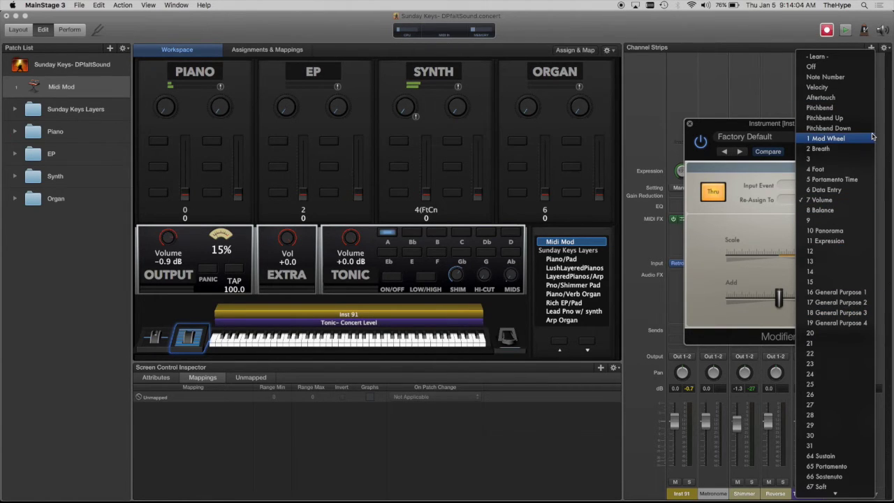
{"action": "scroll", "coordinate": [852, 179], "scroll_direction": "down", "scroll_amount": 10}
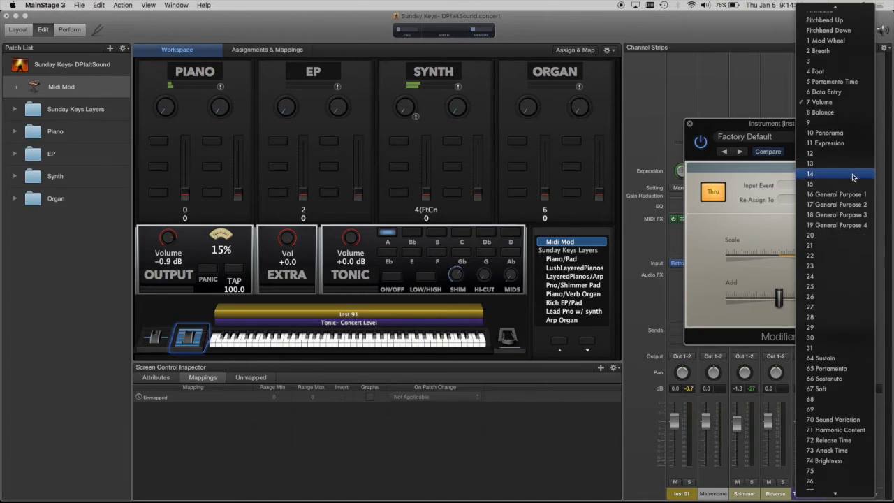
{"action": "scroll", "coordinate": [838, 384], "scroll_direction": "down", "scroll_amount": 11}
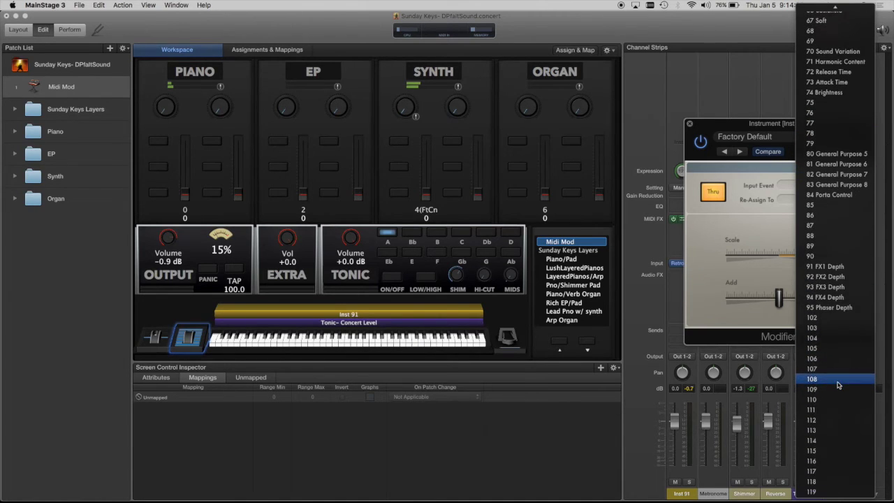
{"action": "left_click", "coordinate": [763, 231]}
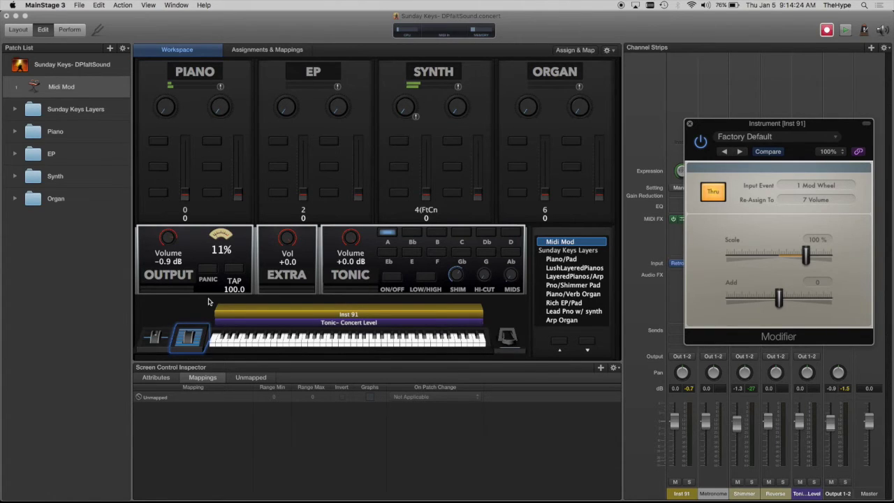
{"action": "left_click", "coordinate": [185, 307]}
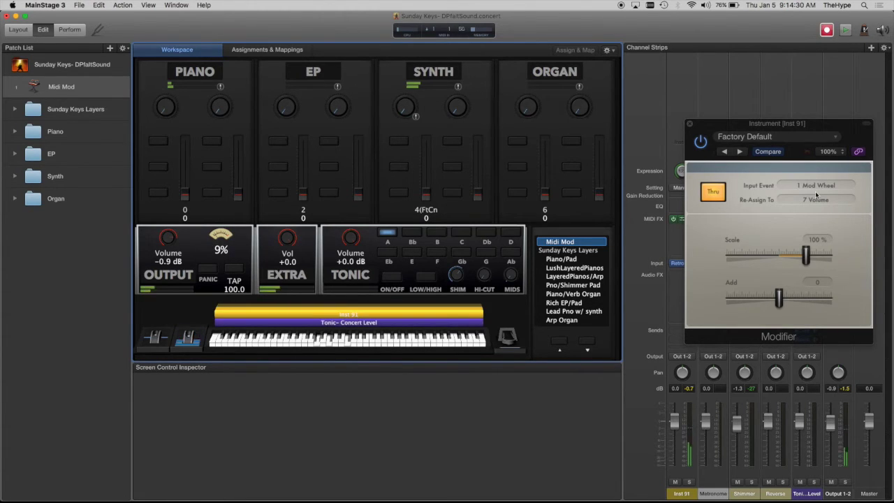
{"action": "left_click", "coordinate": [688, 83]}
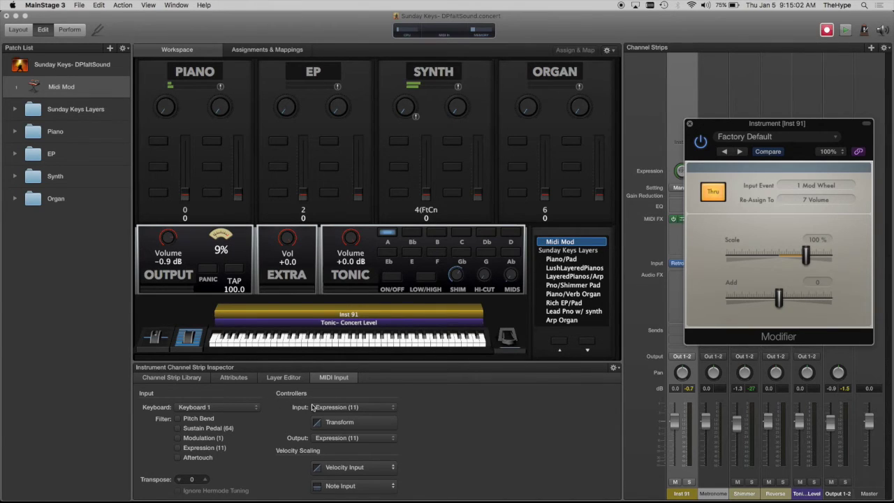
Set Inst 91's controller input and output both to Modulation (1)
{"action": "left_click", "coordinate": [358, 409]}
{"action": "left_click", "coordinate": [356, 417]}
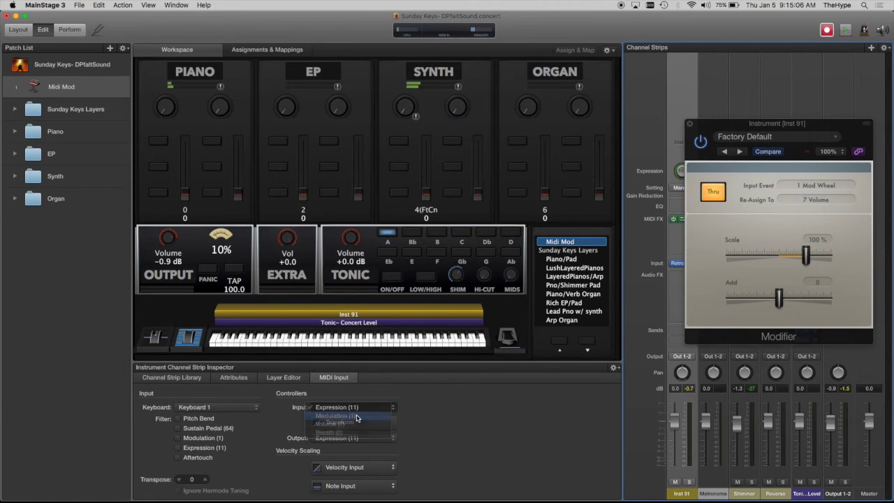
{"action": "left_click", "coordinate": [353, 439]}
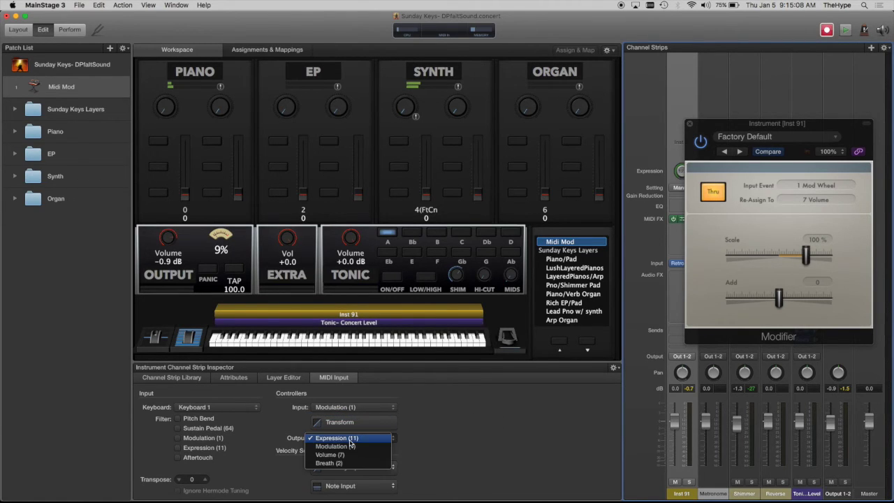
{"action": "left_click", "coordinate": [351, 447]}
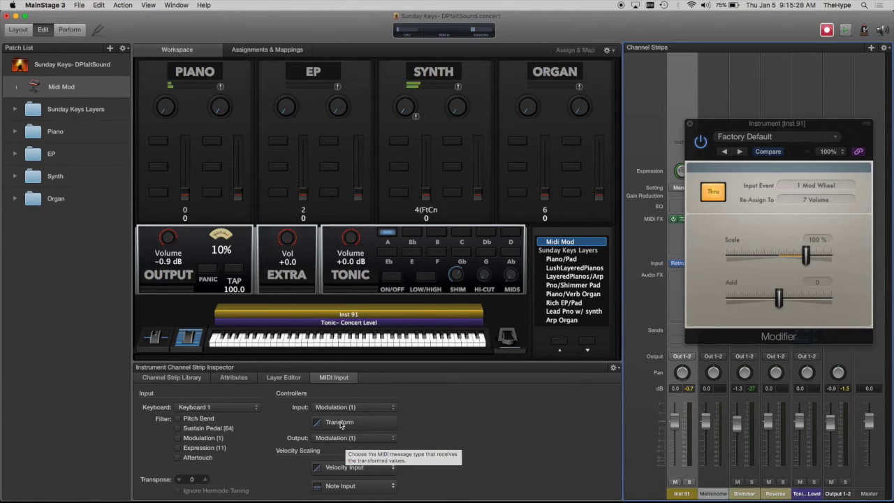
{"action": "left_click", "coordinate": [340, 422]}
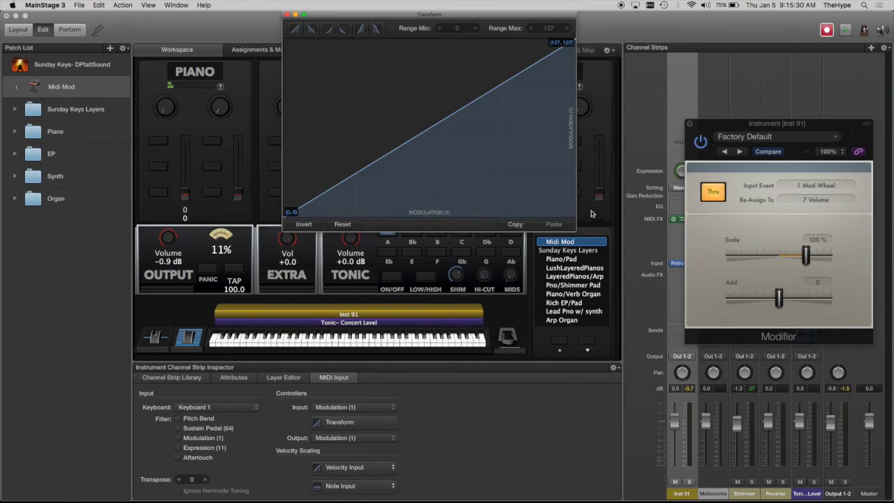
Move the transform curve's start point to 64 on the bottom axis, then invert the curve
{"action": "mouse_move", "coordinate": [472, 104]}
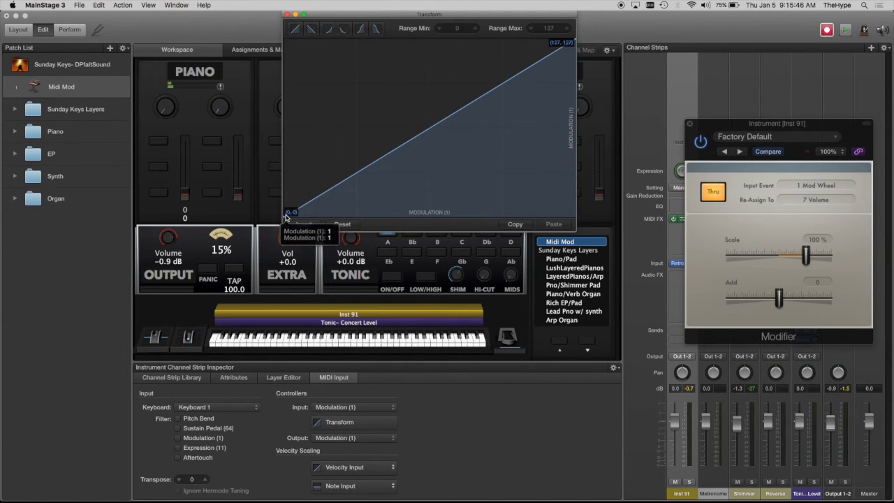
{"action": "left_click_drag", "start_coordinate": [288, 215], "coordinate": [433, 252]}
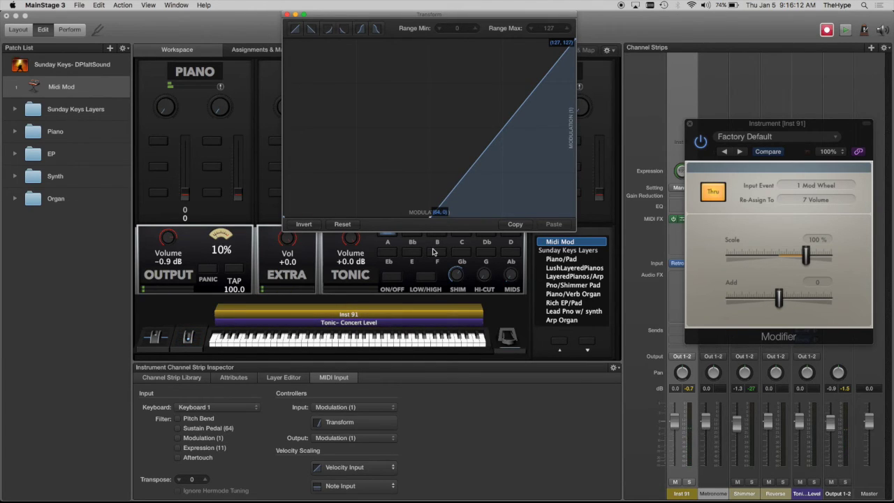
{"action": "left_click", "coordinate": [313, 29]}
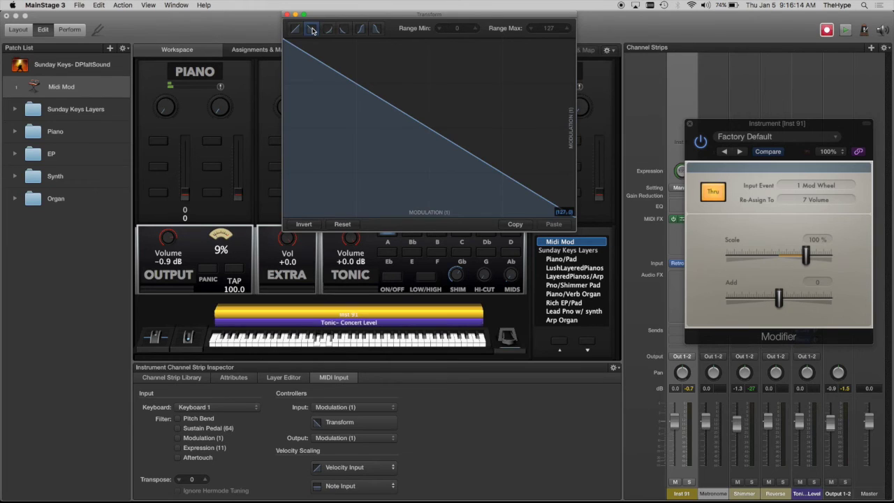